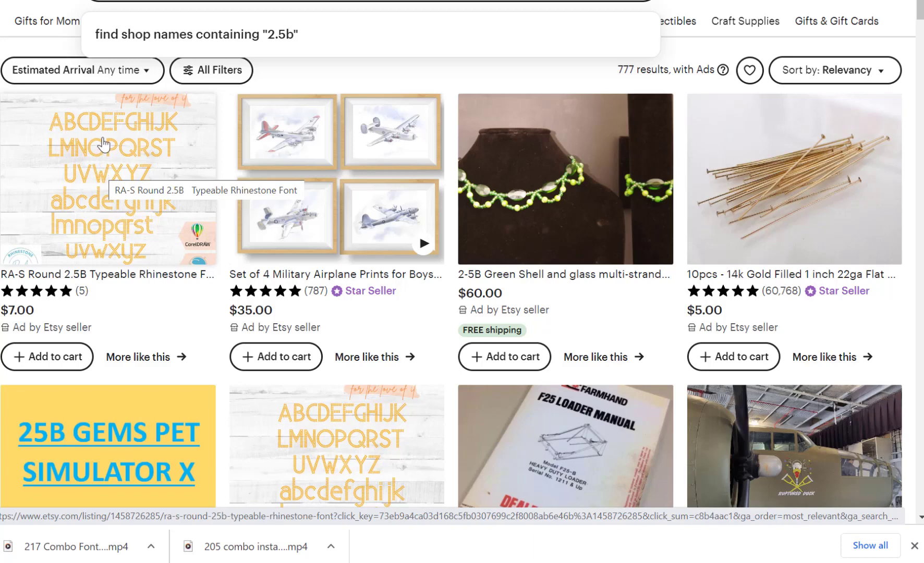
# Open the RA-S Round 2.5B Typeable Rhinestone Font listing and look through its product images.
pyautogui.click(109, 142)
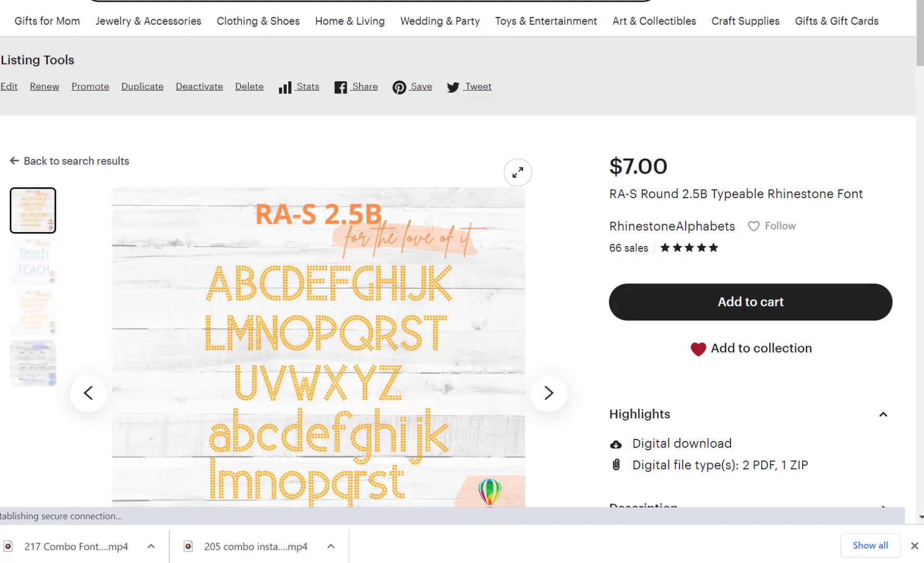
pyautogui.scroll(-1, 531, 181)
pyautogui.scroll(-3, 527, 175)
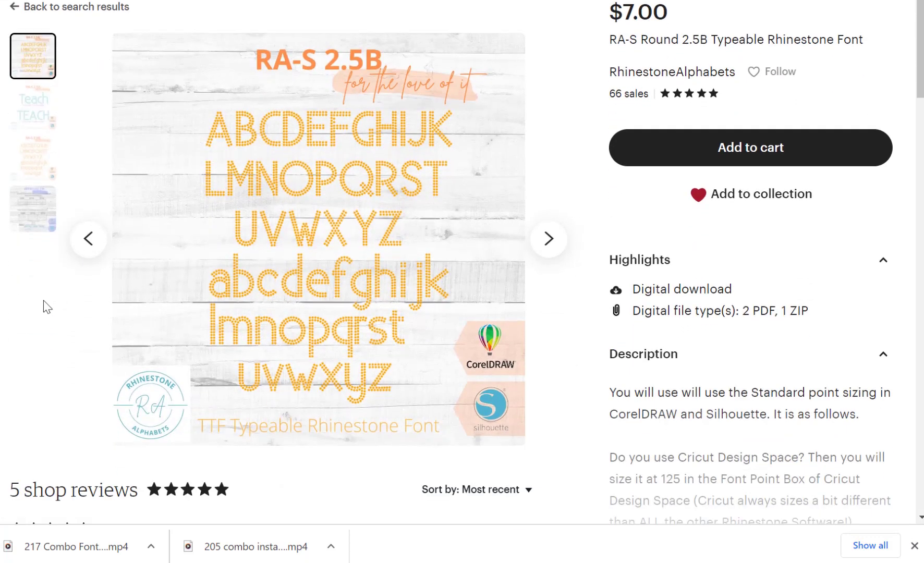
pyautogui.click(28, 212)
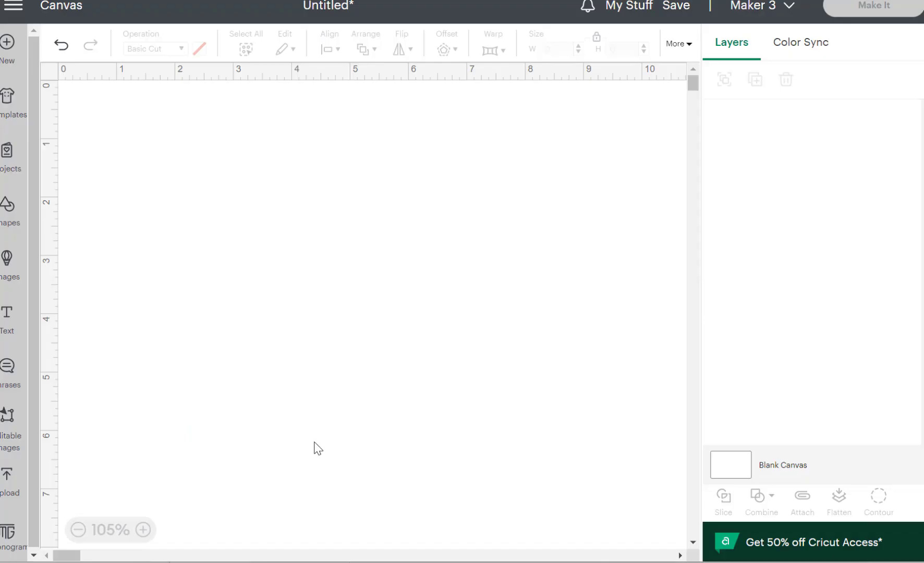
# In Cricut Design Space, add a text object to the canvas and set its font to RA-S Round2.5b.
pyautogui.click(9, 318)
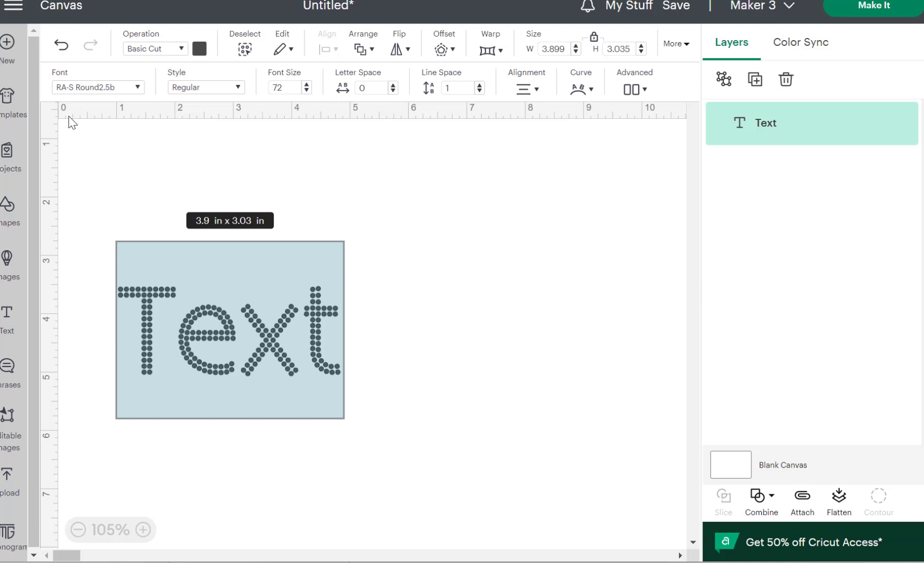
pyautogui.click(103, 90)
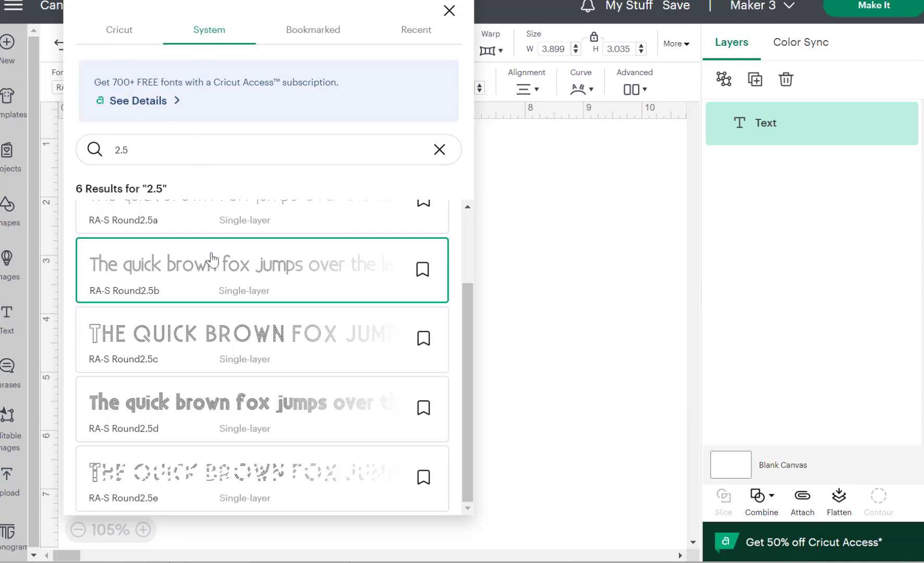
pyautogui.click(162, 277)
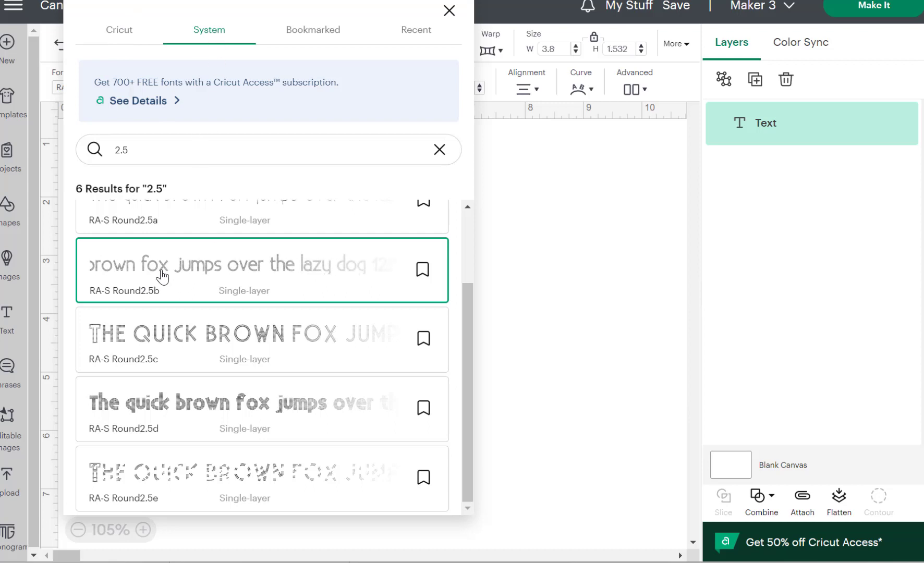
pyautogui.click(540, 265)
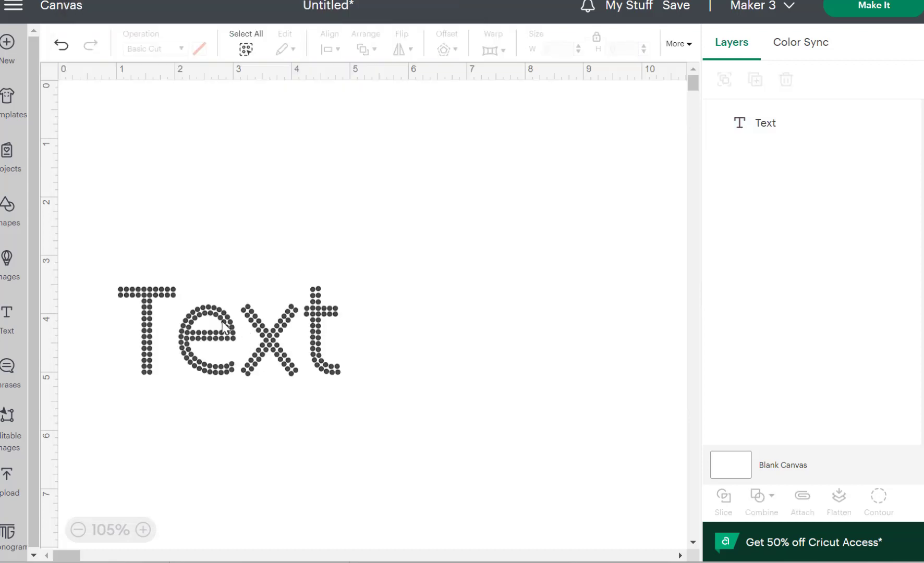
# Move the text object up the canvas and replace its placeholder wording with "DANCE".
pyautogui.moveTo(223, 326); pyautogui.dragTo(323, 249)
pyautogui.doubleClick(245, 222)
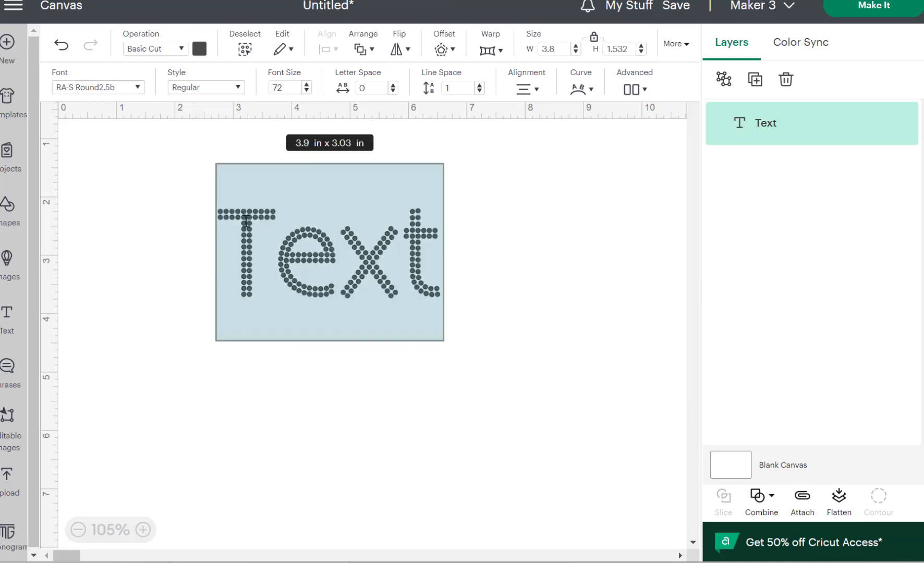
pyautogui.click(245, 222)
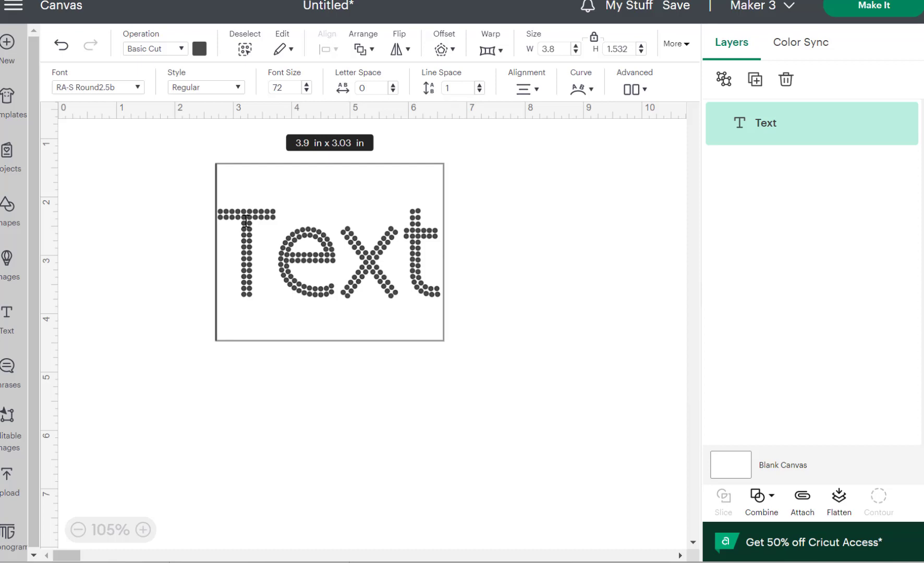
pyautogui.write('DANCE')
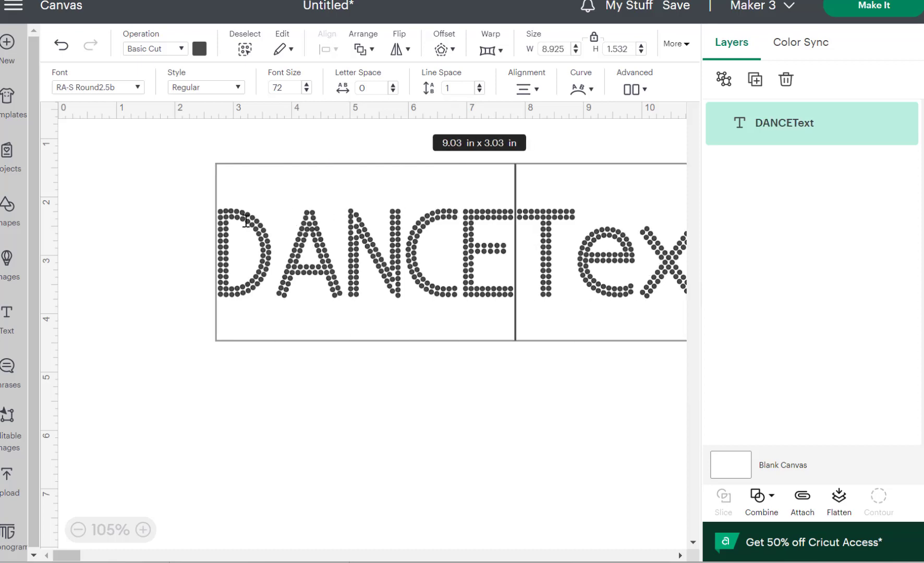
pyautogui.press('Delete')
pyautogui.press('Delete')
pyautogui.press('Delete')
pyautogui.press('Delete')
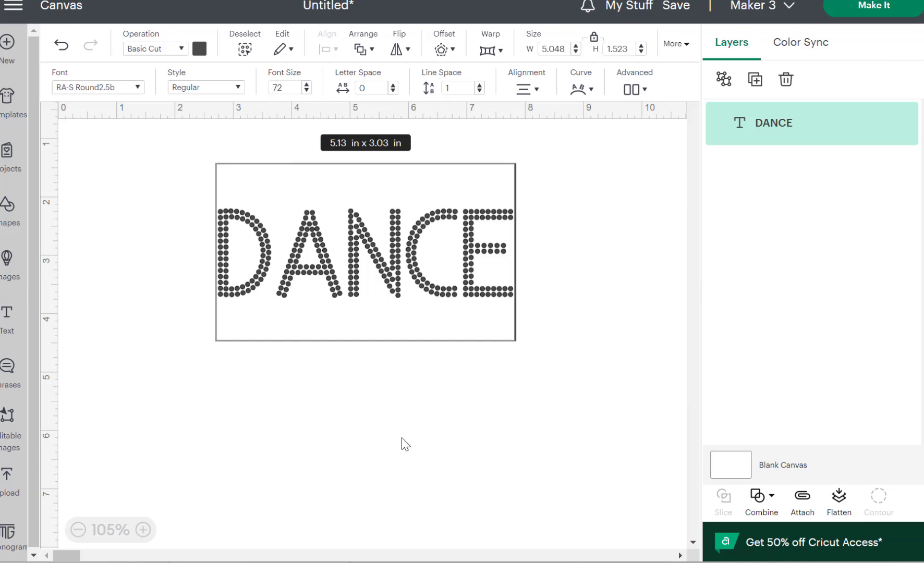
# Set the DANCE text's font size to 125 and reposition the word so it fits in the visible canvas.
pyautogui.click(472, 562)
pyautogui.moveTo(287, 87); pyautogui.dragTo(265, 92)
pyautogui.write('125')
pyautogui.press('Return')
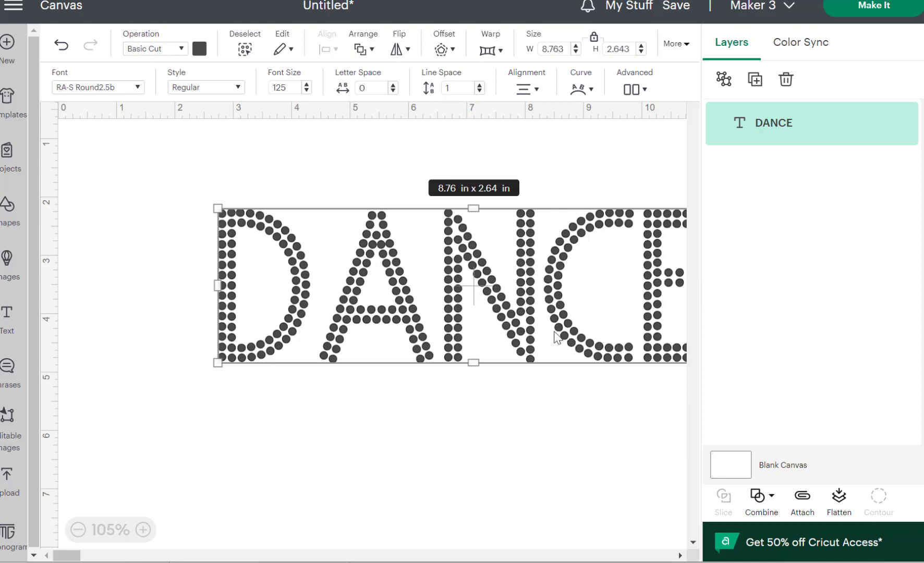
pyautogui.moveTo(469, 285); pyautogui.dragTo(349, 256)
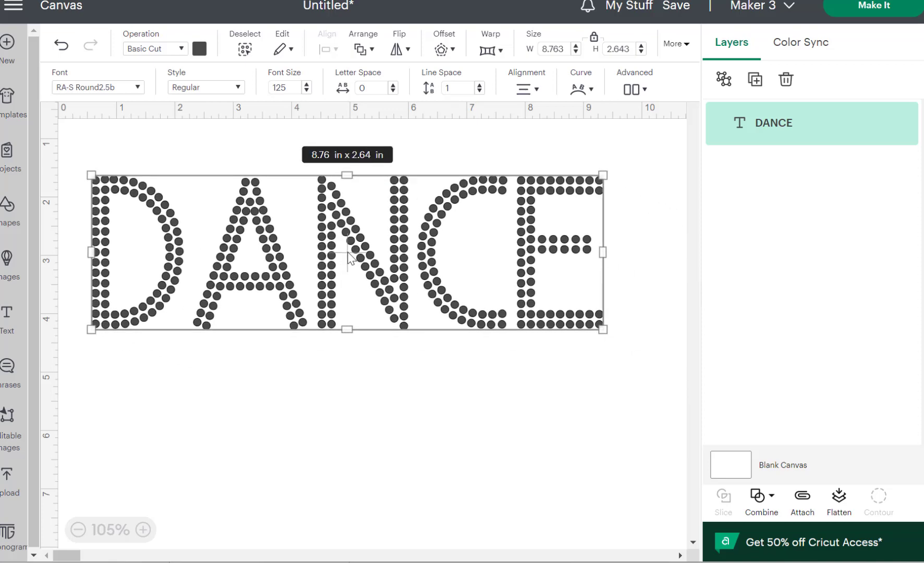
# Ungroup the DANCE text into separate letters and move the D closer to the A.
pyautogui.rightClick(324, 242)
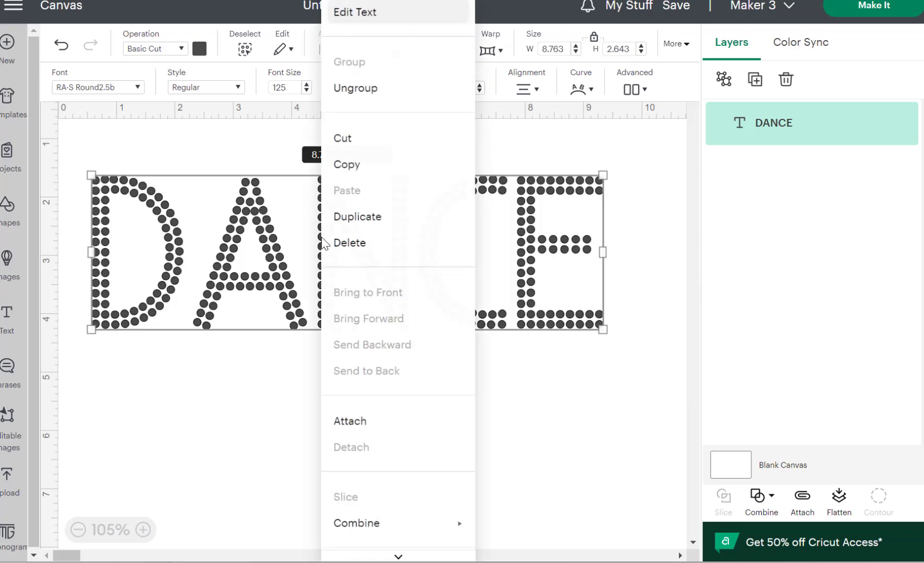
pyautogui.click(301, 130)
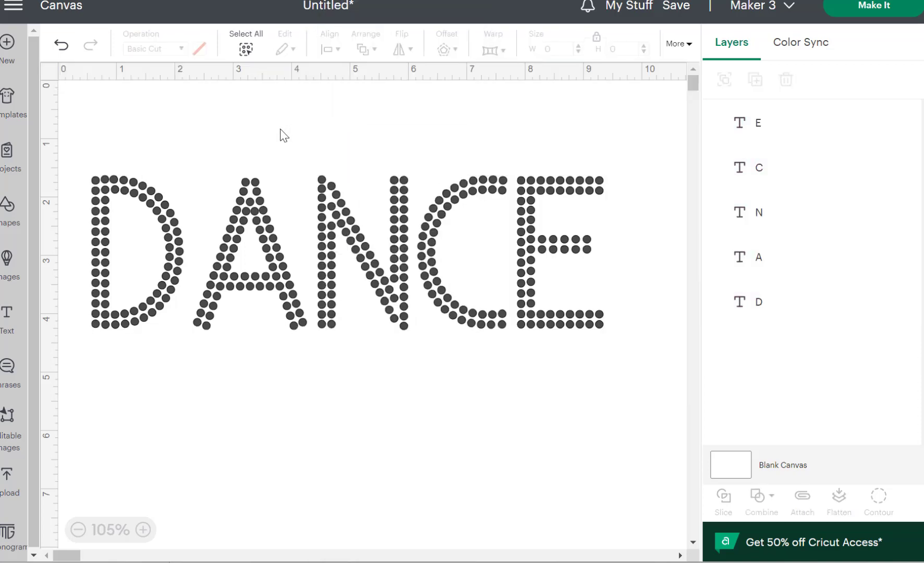
pyautogui.click(174, 249)
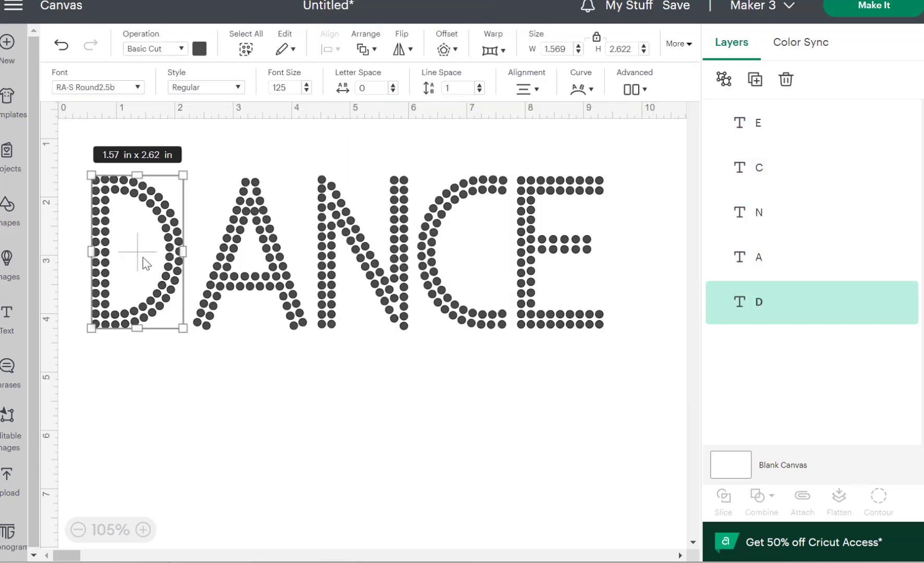
pyautogui.moveTo(137, 254); pyautogui.dragTo(154, 259)
pyautogui.click(506, 399)
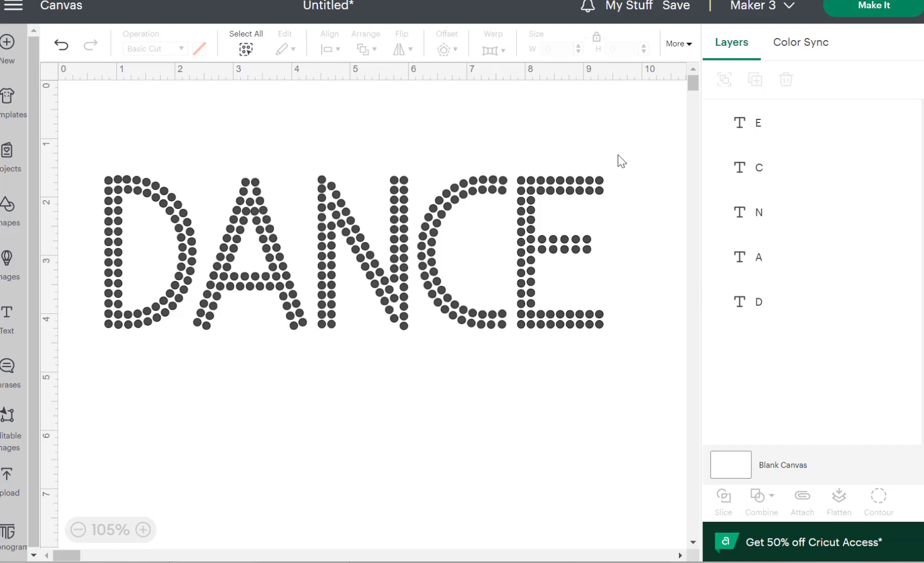
# Weld the letters C and E together.
pyautogui.moveTo(619, 149); pyautogui.dragTo(412, 394)
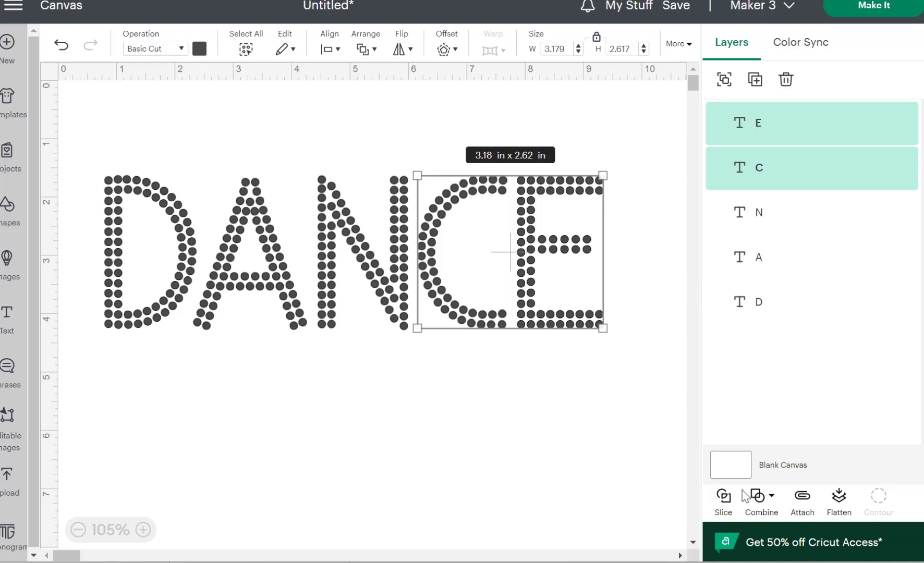
pyautogui.click(764, 509)
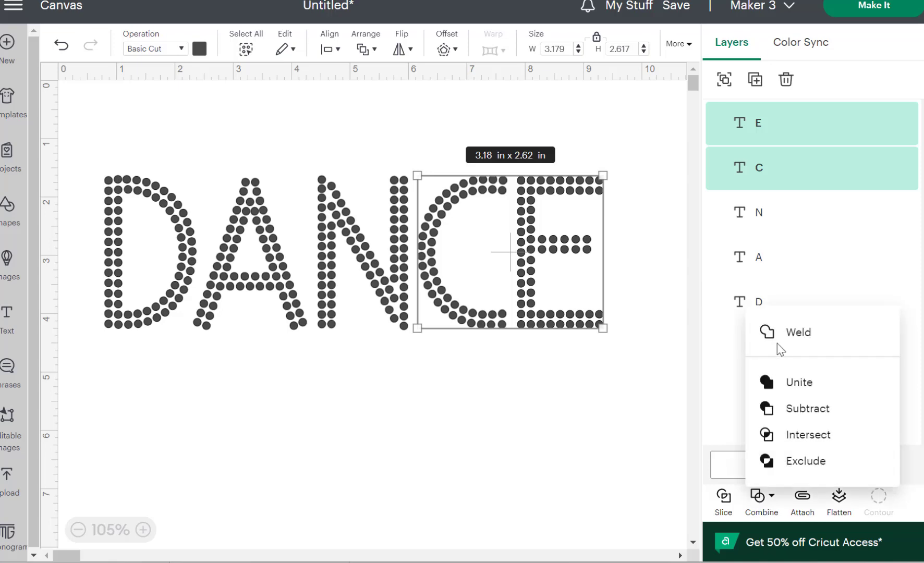
pyautogui.click(773, 330)
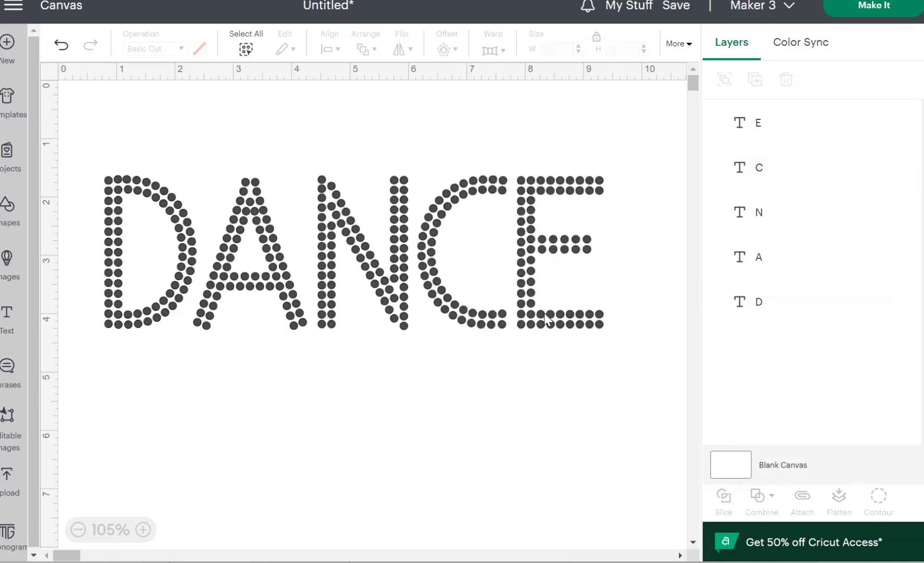
# Try hiding all contours of the welded C and E, and undo that change.
pyautogui.click(879, 501)
pyautogui.click(740, 469)
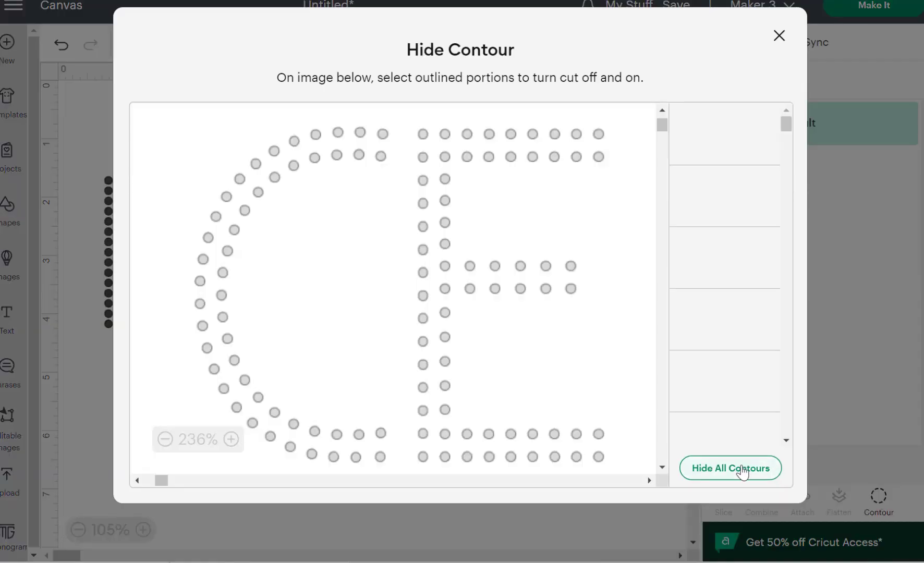
pyautogui.click(743, 472)
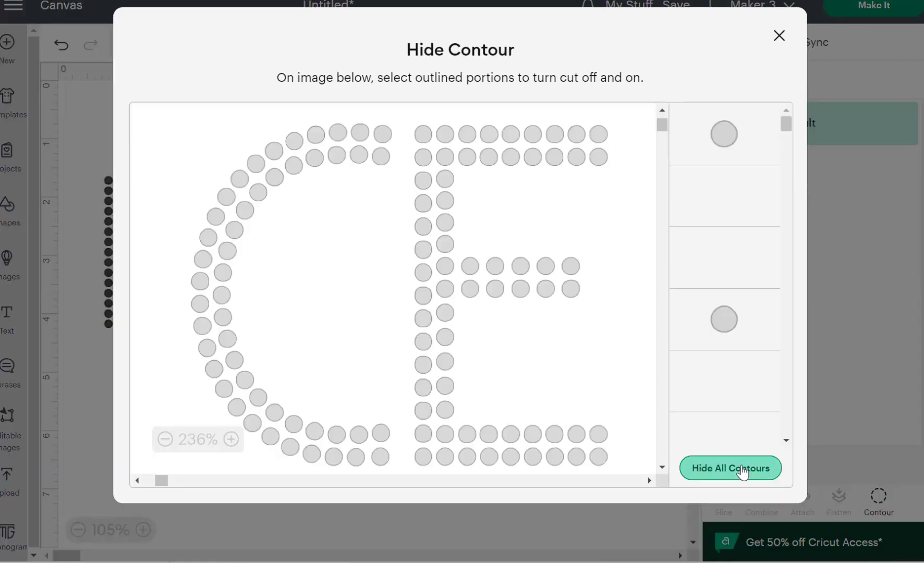
pyautogui.click(778, 36)
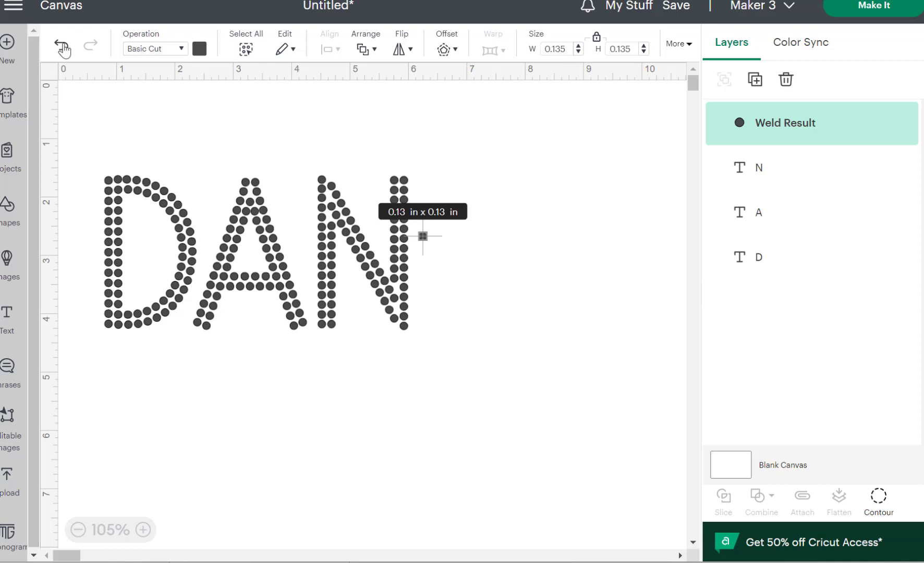
pyautogui.click(63, 48)
# Weld all the letters of DANCE into a single shape and move it slightly up the canvas.
pyautogui.moveTo(90, 128); pyautogui.dragTo(632, 389)
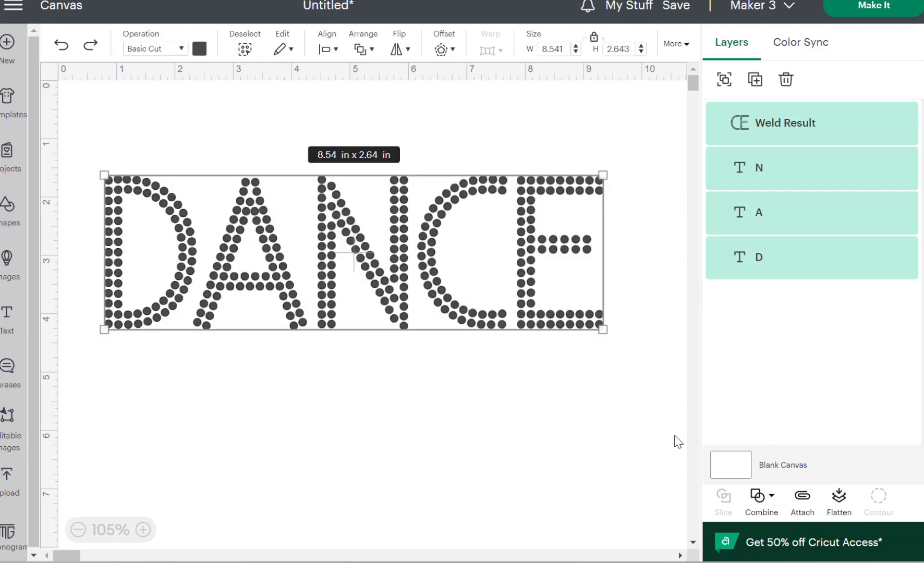
pyautogui.click(760, 498)
pyautogui.click(792, 334)
pyautogui.moveTo(394, 303); pyautogui.dragTo(403, 271)
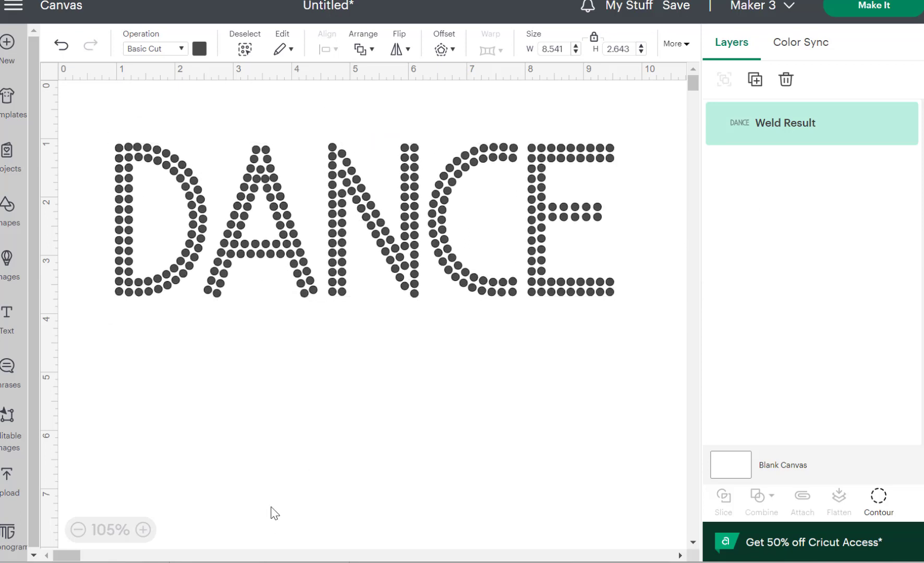
pyautogui.click(173, 401)
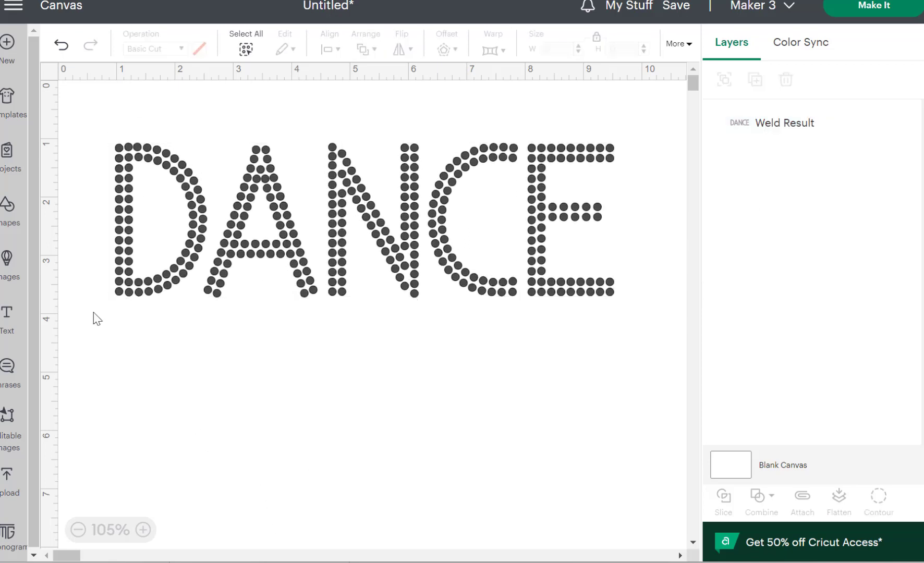
# Insert a square with its proportions unlocked and send it behind the DANCE shape.
pyautogui.click(16, 224)
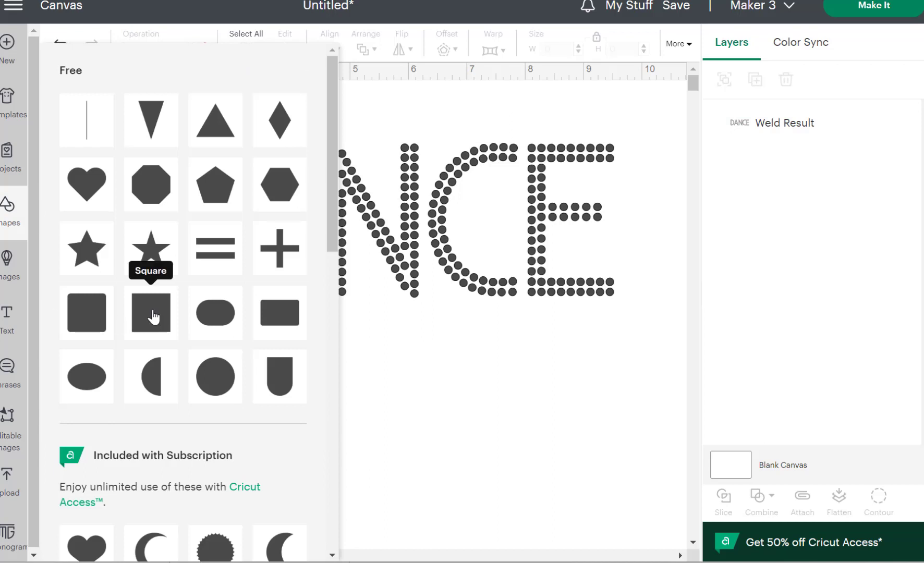
pyautogui.click(153, 317)
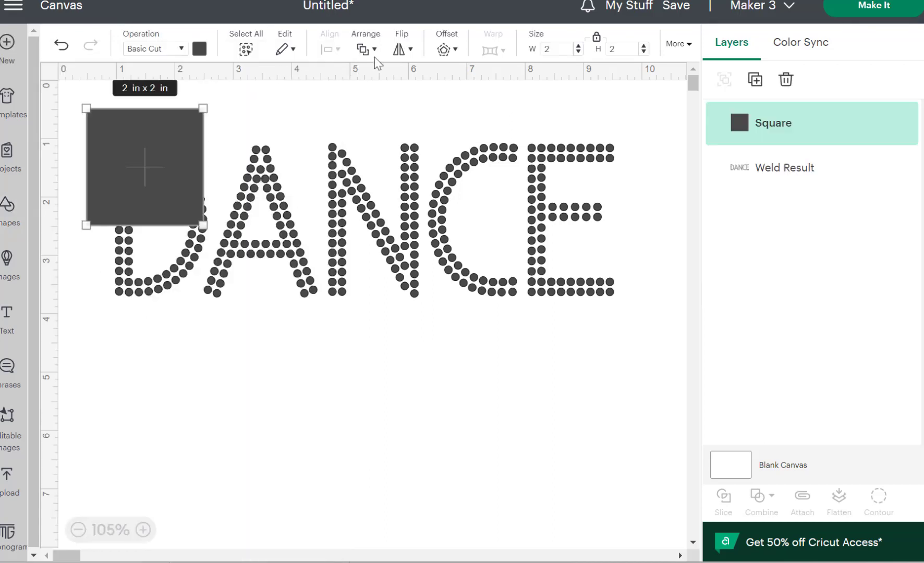
pyautogui.click(597, 39)
pyautogui.rightClick(168, 186)
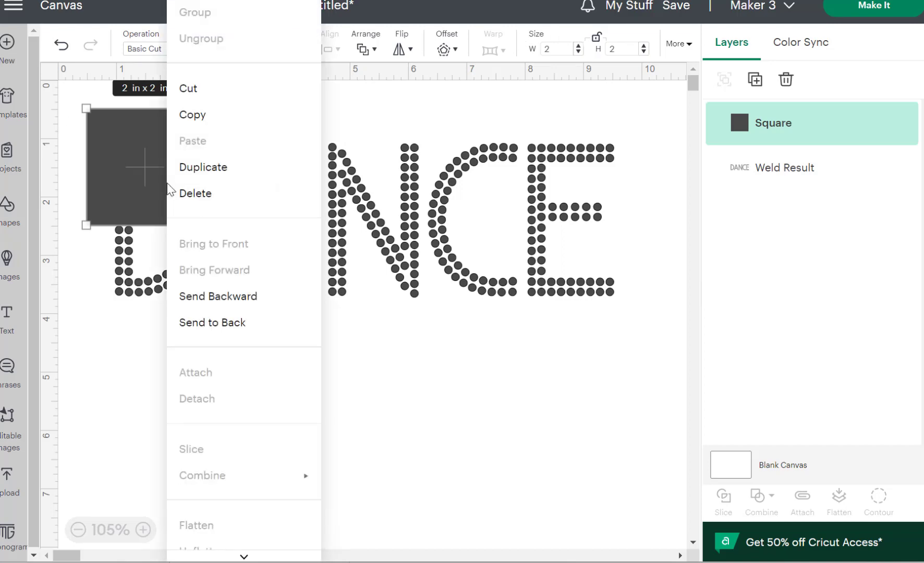
pyautogui.click(208, 297)
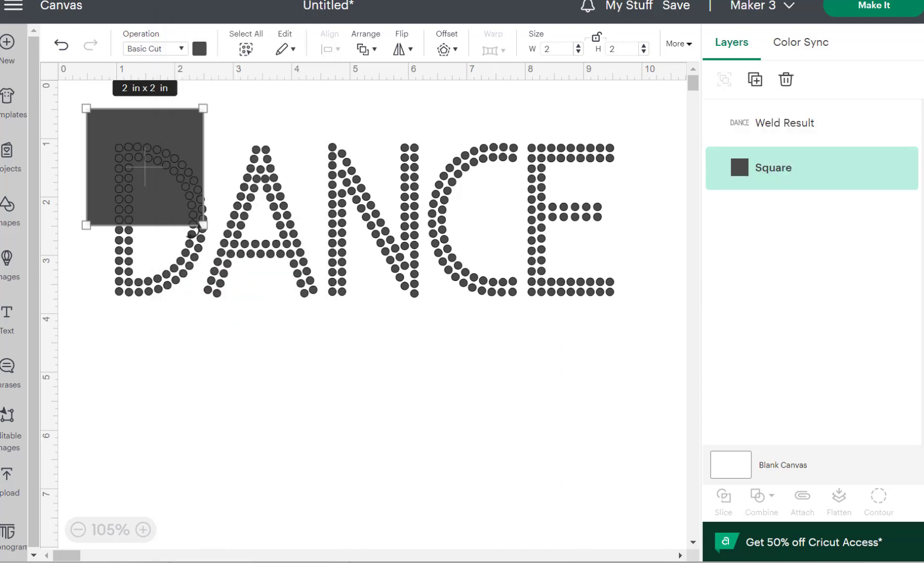
# Stretch the square to about 9.29 x 3.48 in and centre it behind the whole word DANCE.
pyautogui.moveTo(203, 225); pyautogui.dragTo(632, 316)
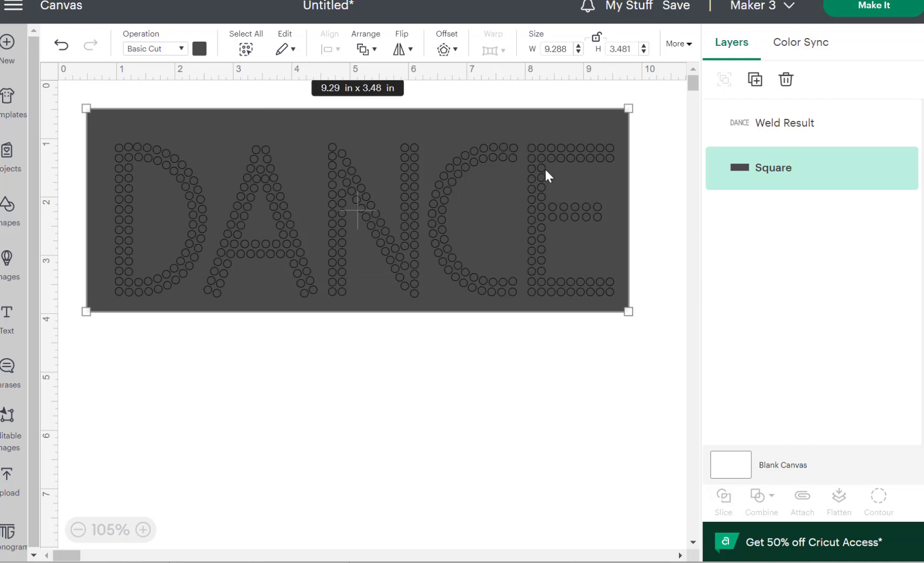
pyautogui.moveTo(516, 124); pyautogui.dragTo(517, 133)
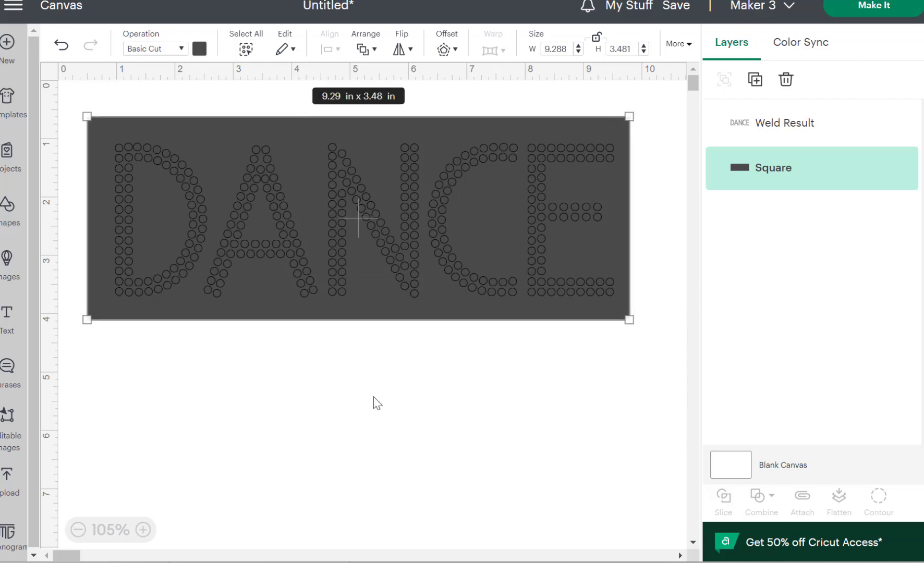
pyautogui.click(250, 395)
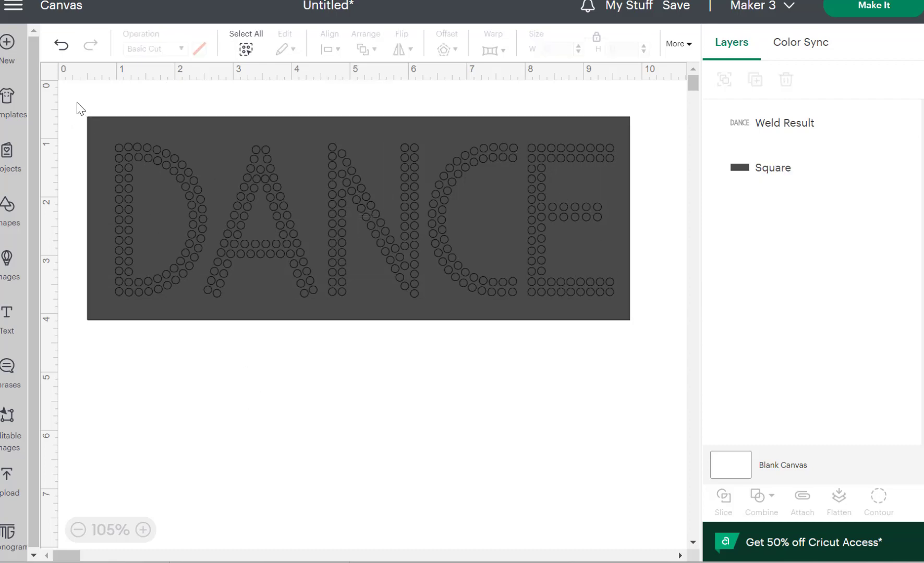
# Slice the DANCE shape out of the rectangle and move the perforated rectangle below the leftover letters.
pyautogui.moveTo(75, 102); pyautogui.dragTo(659, 399)
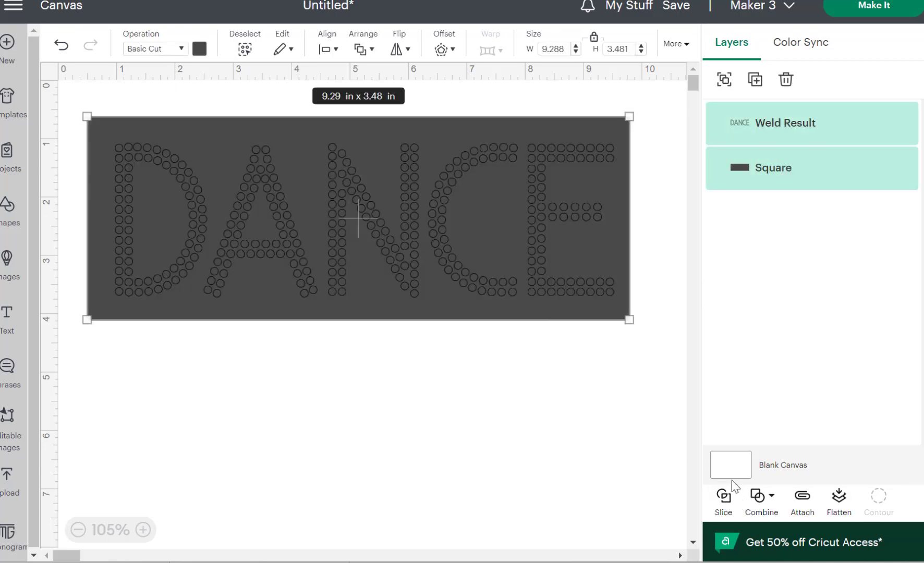
pyautogui.click(724, 496)
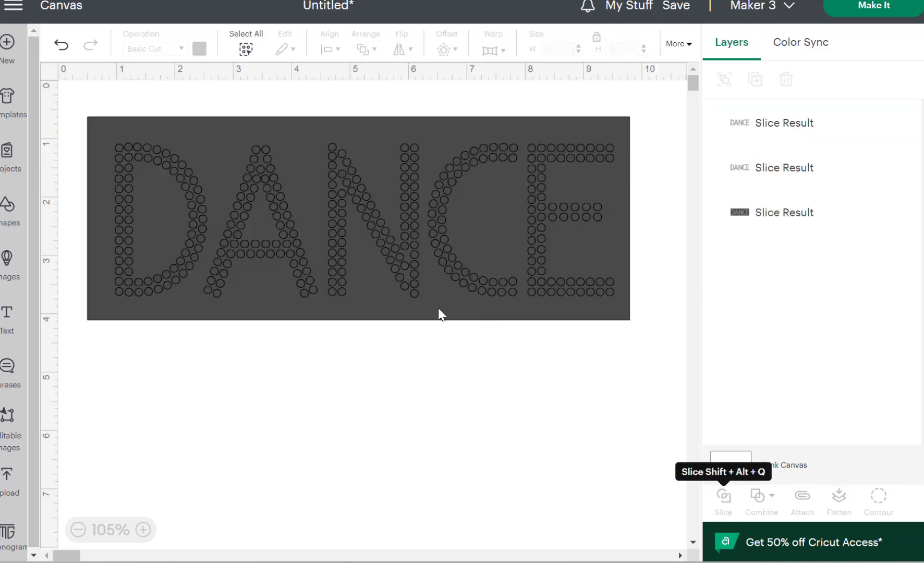
pyautogui.moveTo(439, 315); pyautogui.dragTo(466, 511)
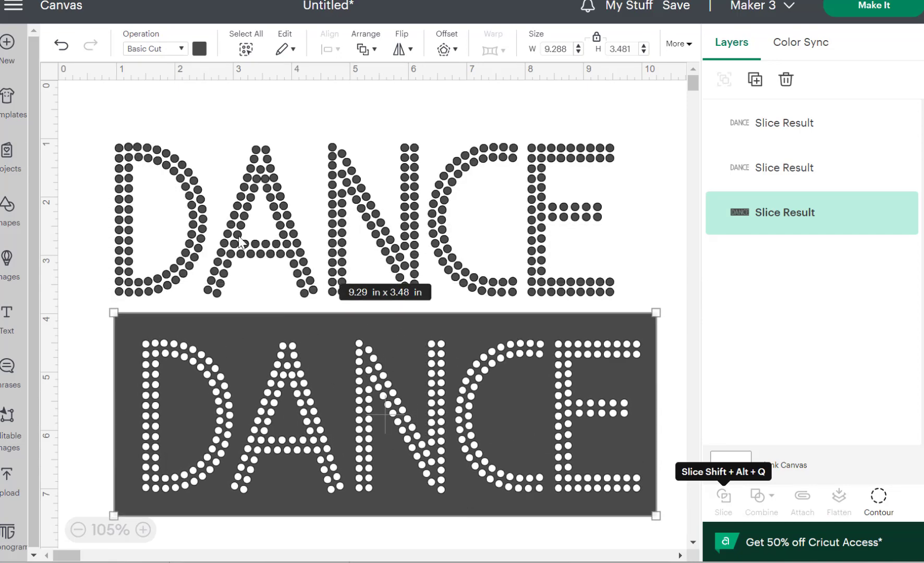
# Delete the two leftover DANCE slice pieces and move the perforated rectangle back up the canvas.
pyautogui.moveTo(99, 104); pyautogui.dragTo(639, 306)
pyautogui.press('Delete')
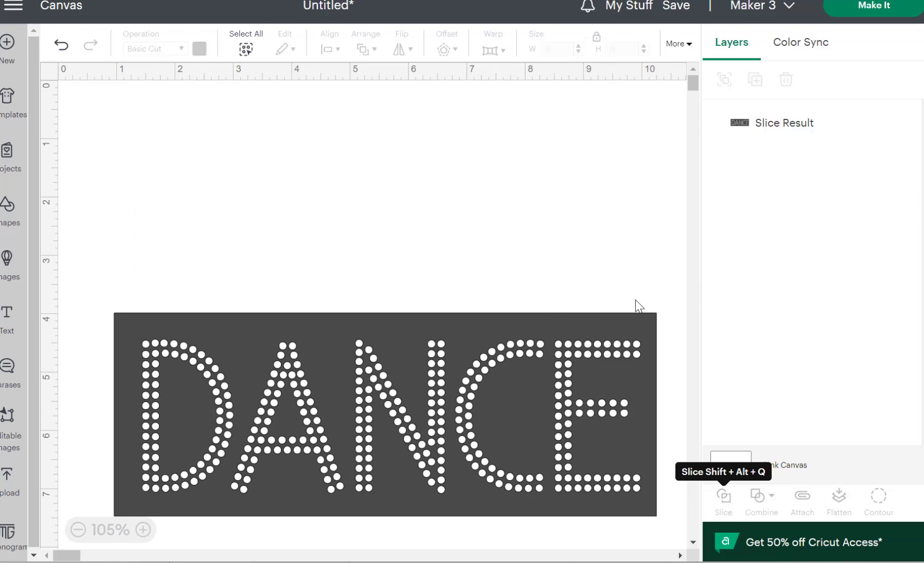
pyautogui.moveTo(502, 325); pyautogui.dragTo(487, 139)
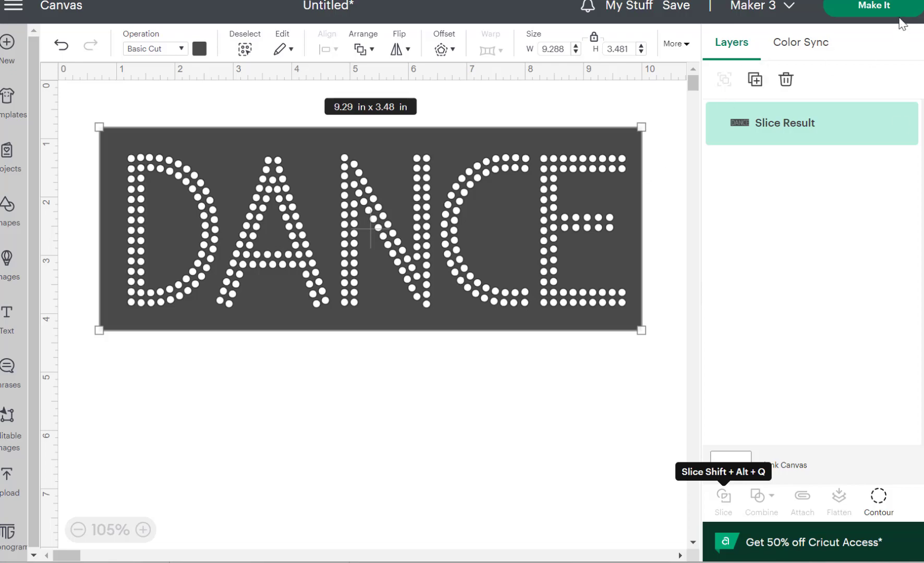
# Send the project to cut preparation, with the material loaded on a 12 in x 12 in mat.
pyautogui.click(862, 11)
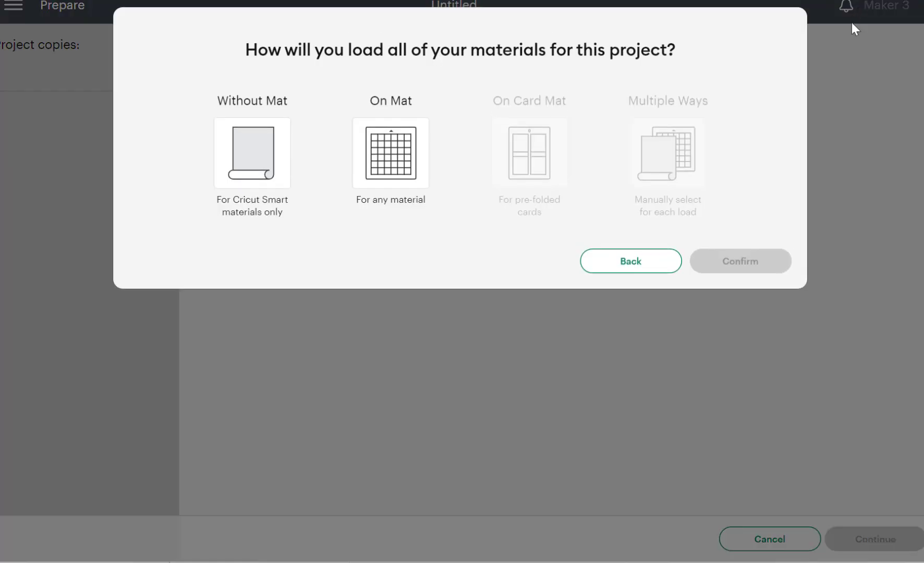
pyautogui.click(403, 135)
pyautogui.click(730, 315)
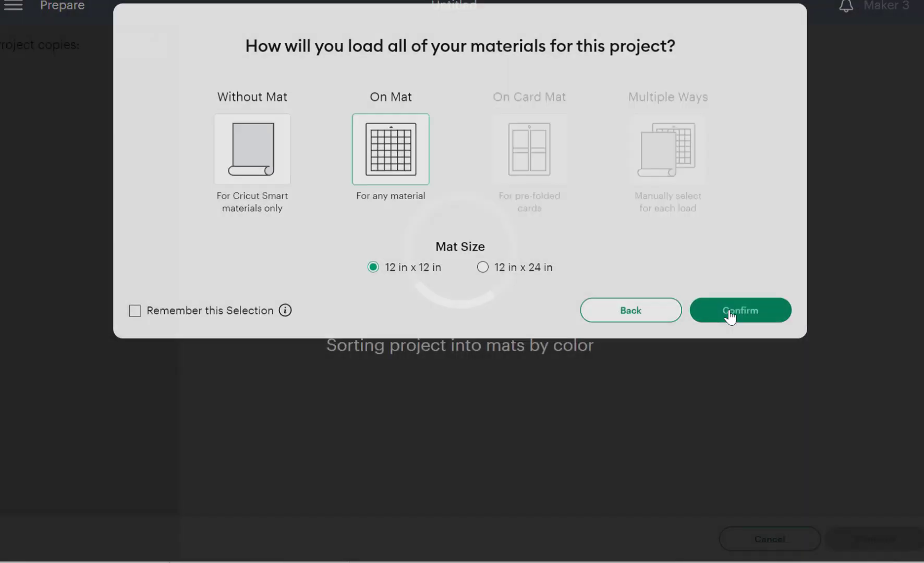